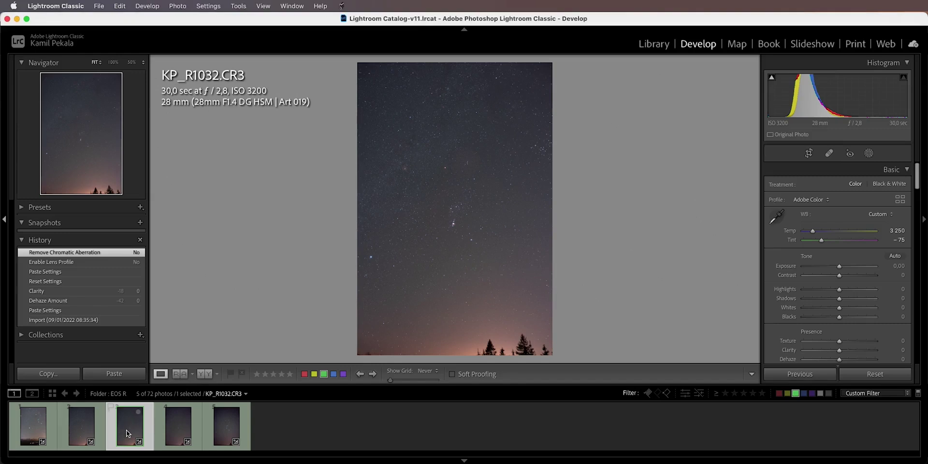
Compare KP_R1032.CR3 and KP_R1033.CR3 side by side, magnified to 50% around the nebula near the centre
key("Left")
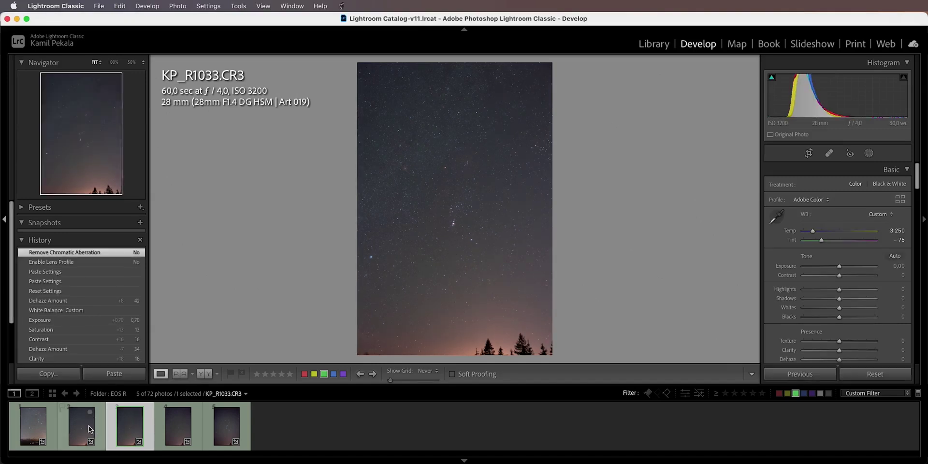
left_click(128, 432, "super")
key("c")
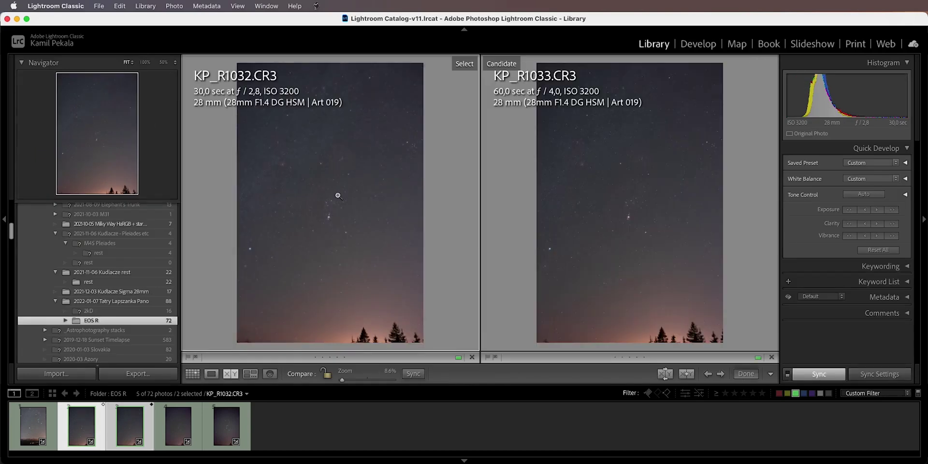
left_click(336, 209)
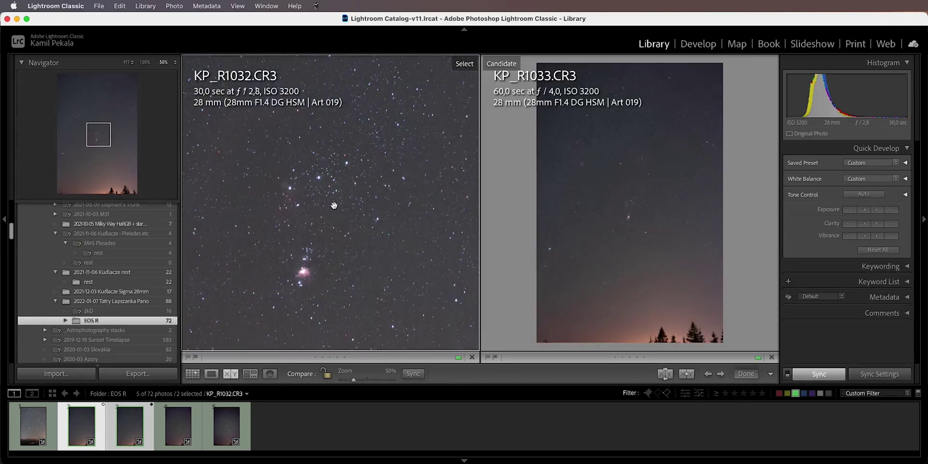
left_click_drag(315, 221, 328, 225)
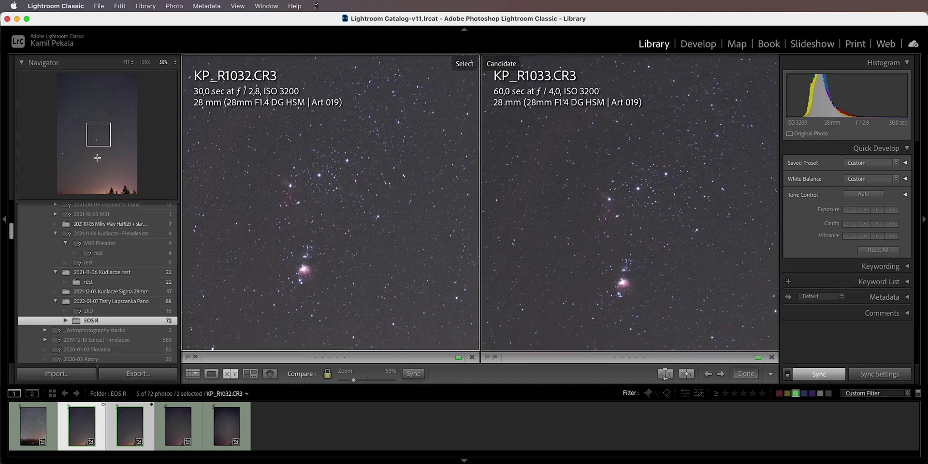
Examine the stars at the left edge, upper corners and centre of both photos, and close the comparison with no photo selected
left_click(63, 154)
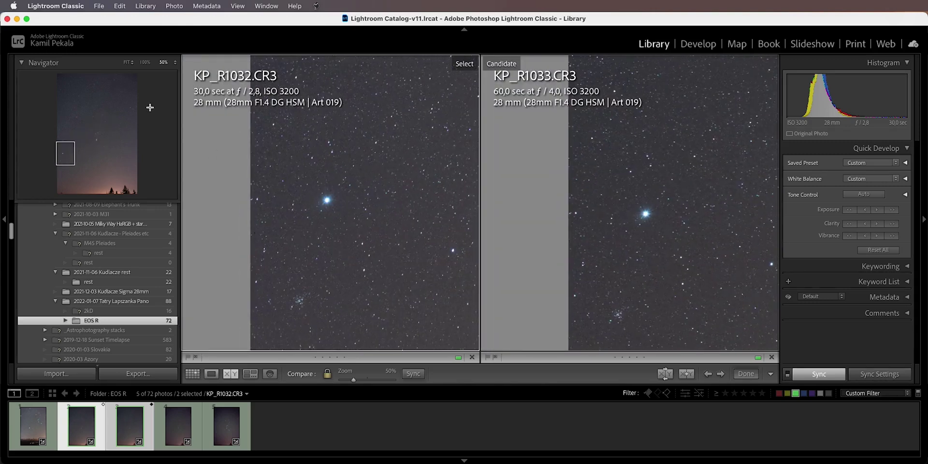
left_click_drag(355, 253, 354, 227)
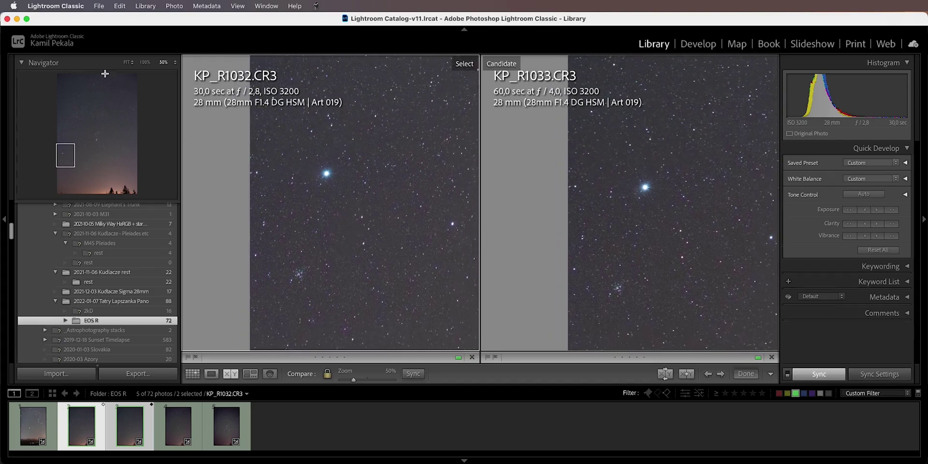
left_click(66, 82)
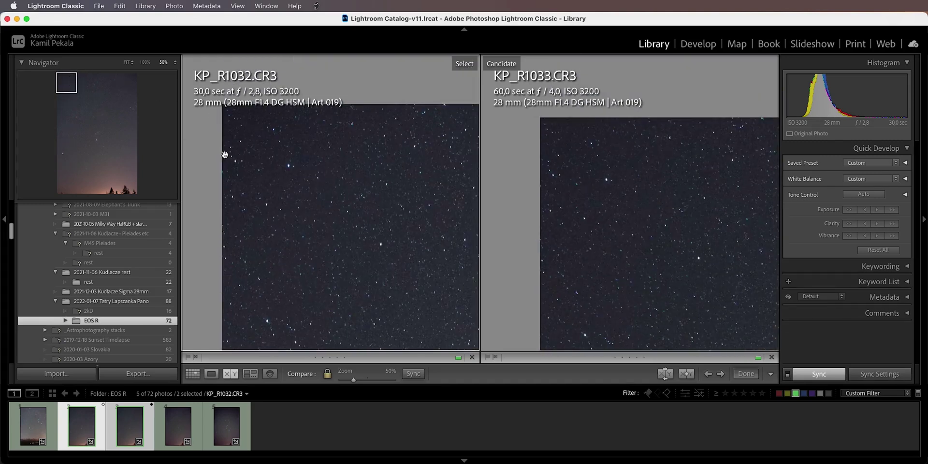
left_click(130, 83)
left_click(104, 138)
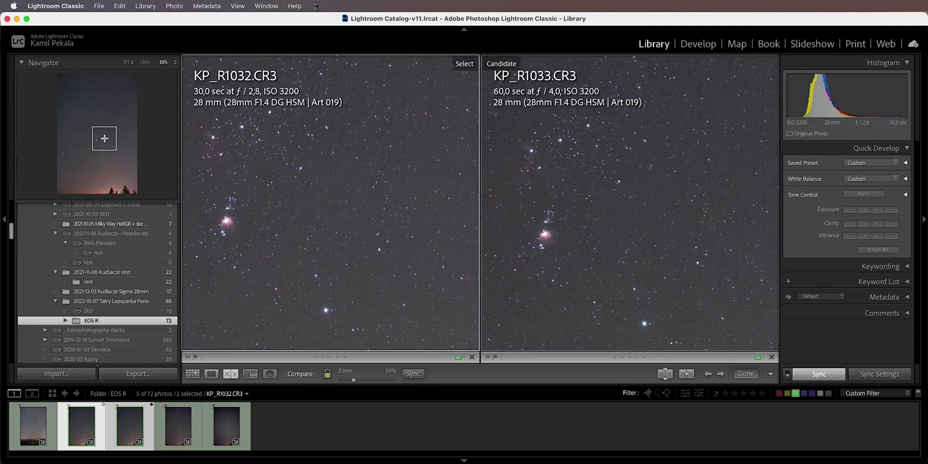
left_click(327, 221)
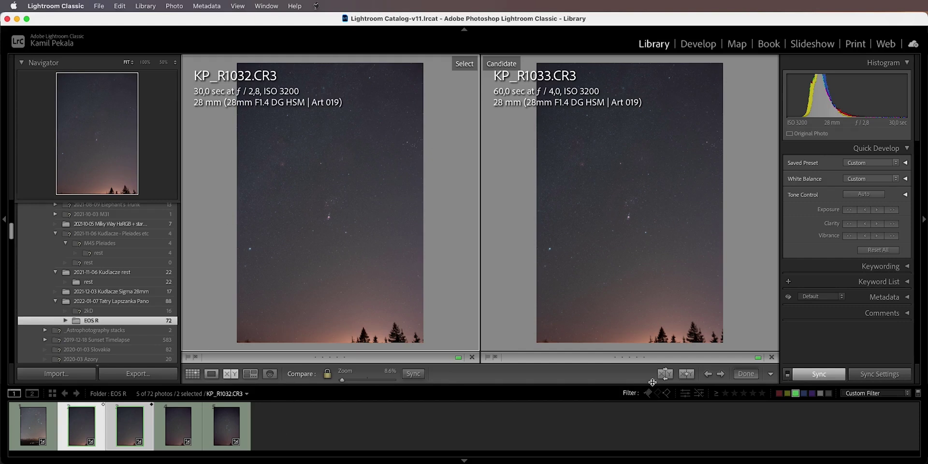
left_click(745, 373)
left_click(335, 427)
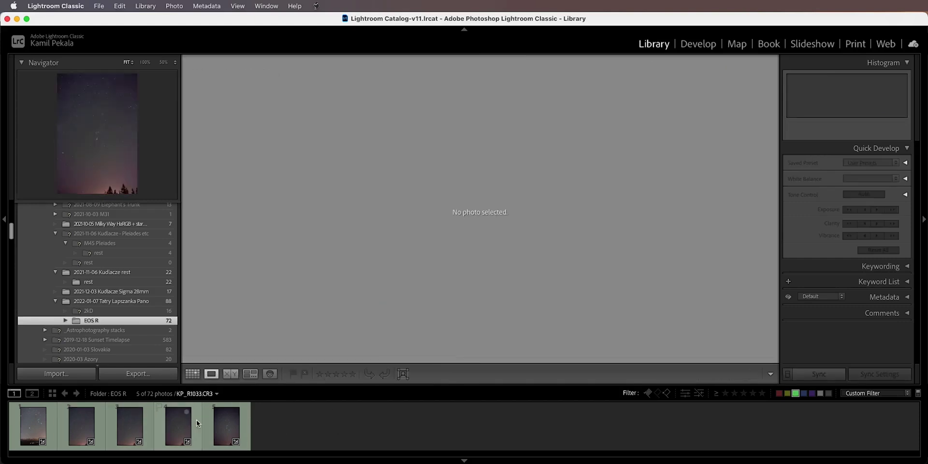
Compare KP_R1035.CR3 and KP_R1034.CR3 side by side, magnified to 50% around the three bright central stars
left_click(171, 431)
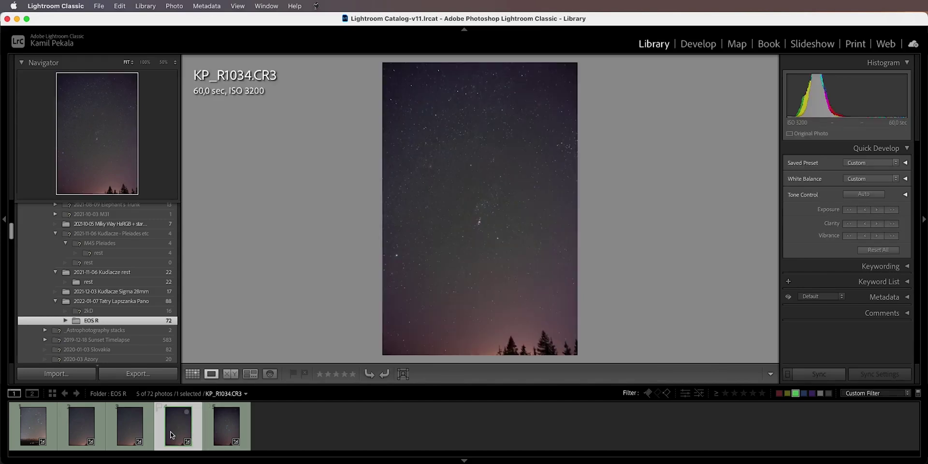
left_click(225, 432)
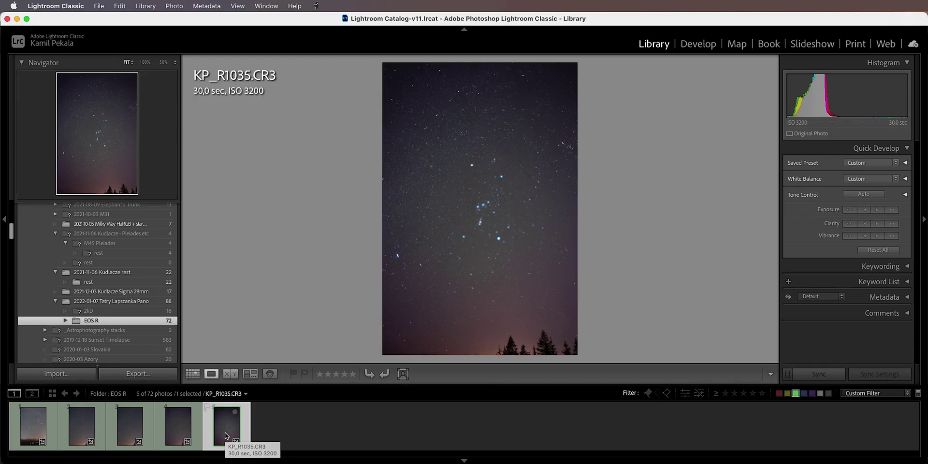
left_click(182, 427, "super")
key("c")
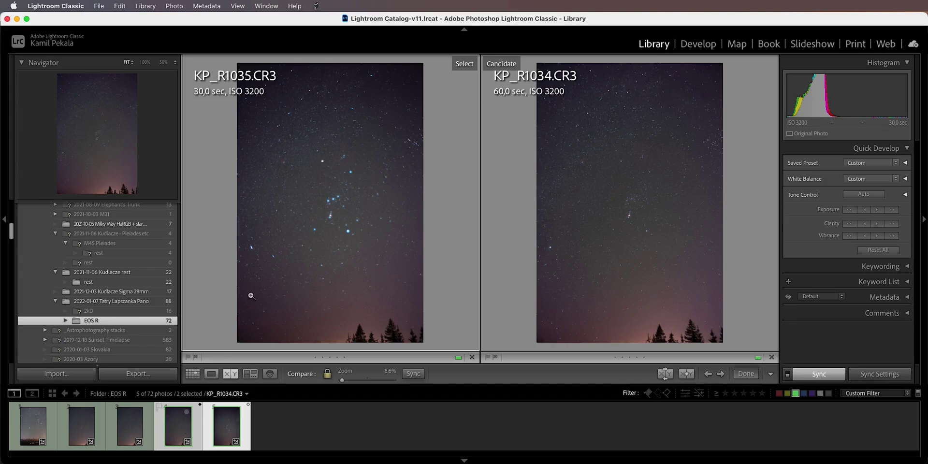
left_click(279, 193)
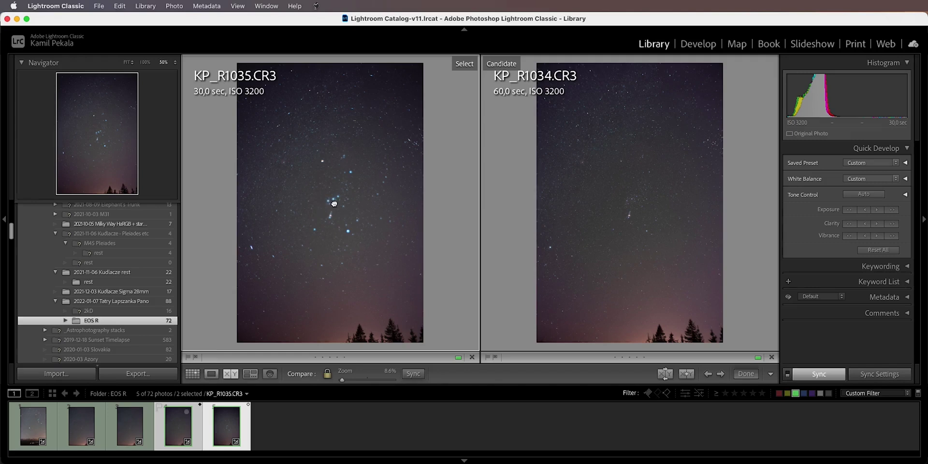
left_click(333, 203)
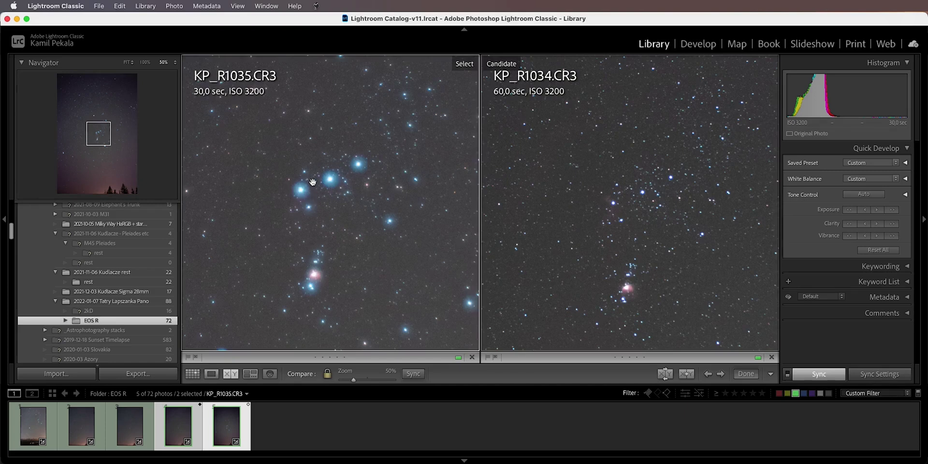
Examine the nebula, the bright central stars and the orange star above them in both photos, ending at the full-frame view
scroll(306, 203, "down", 2)
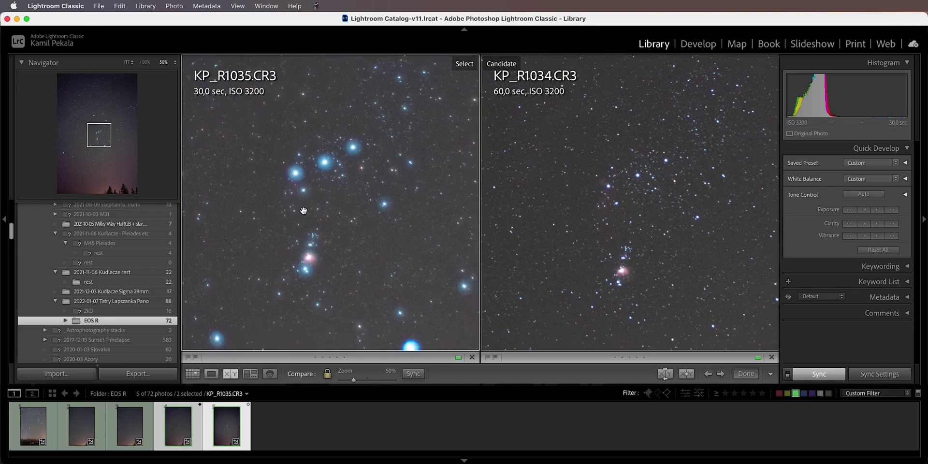
scroll(303, 211, "down", 3)
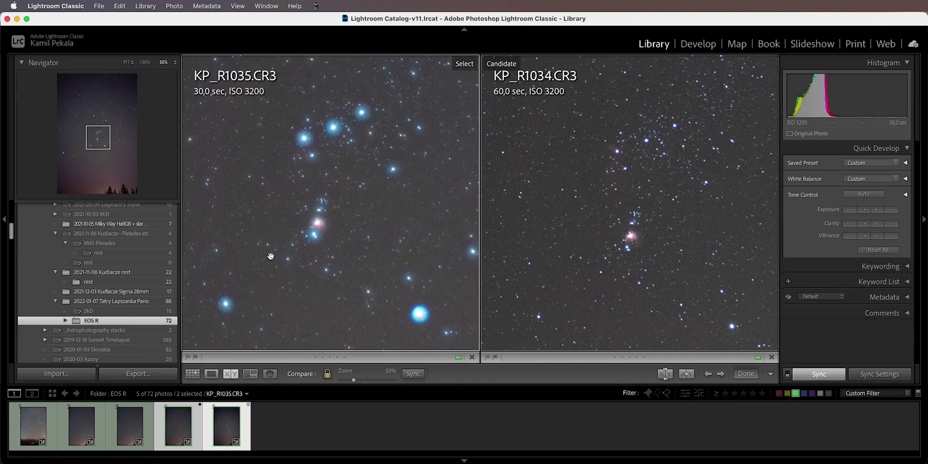
scroll(374, 246, "down", 2)
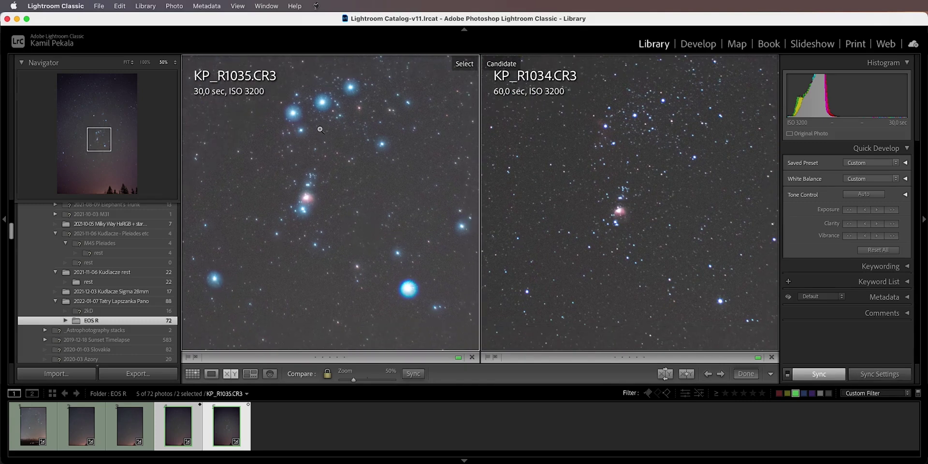
left_click(320, 129)
left_click(321, 160)
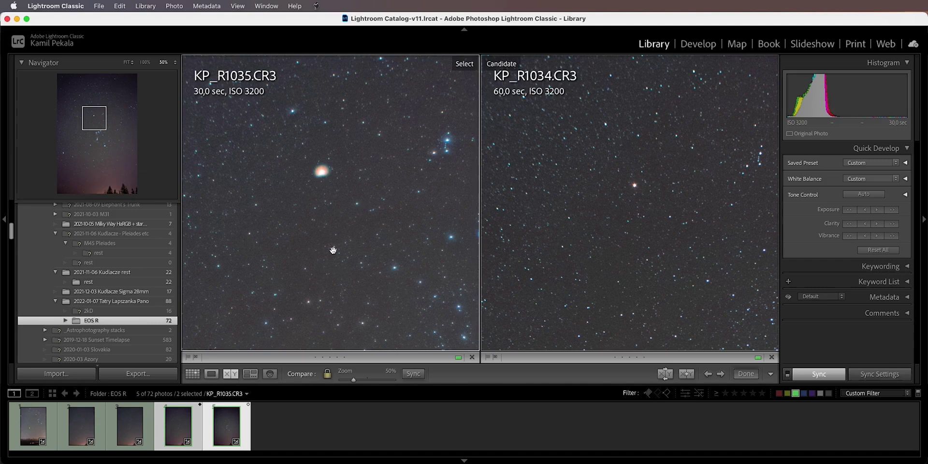
left_click_drag(339, 239, 332, 223)
left_click(375, 261)
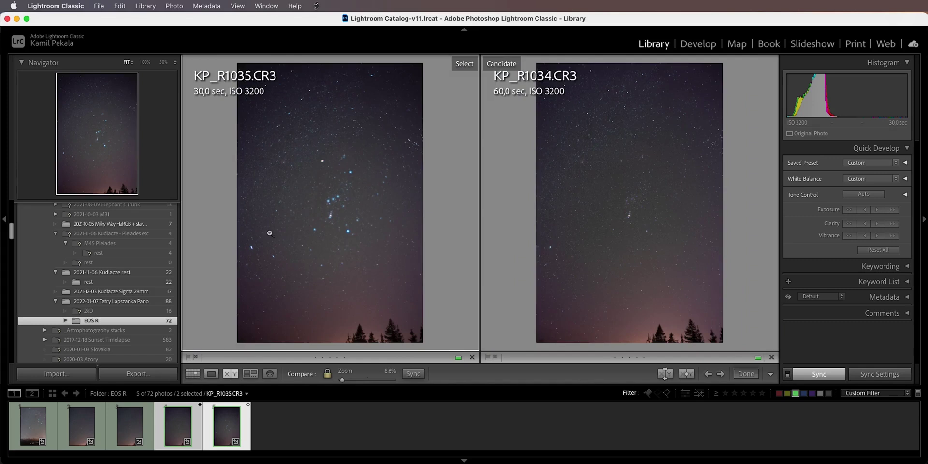
Examine the bright star near the left edge of KP_R1035.CR3 and KP_R1034.CR3 at 50% magnification
left_click(251, 248)
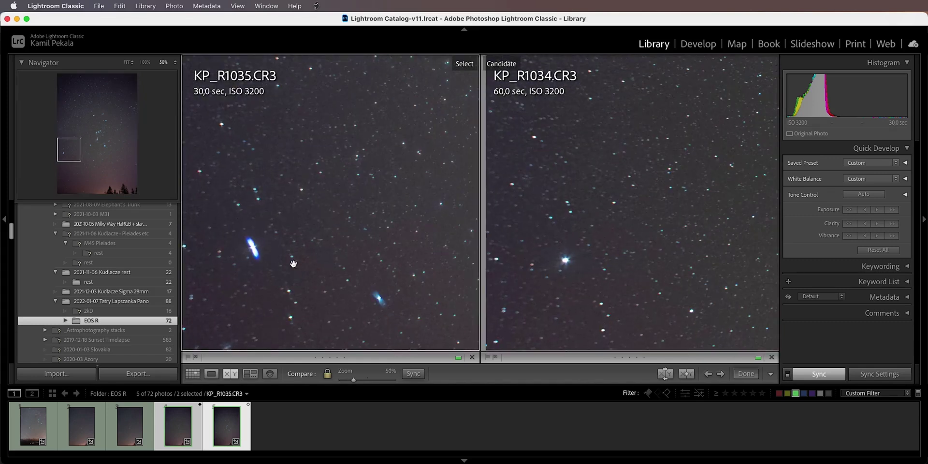
left_click_drag(265, 253, 302, 254)
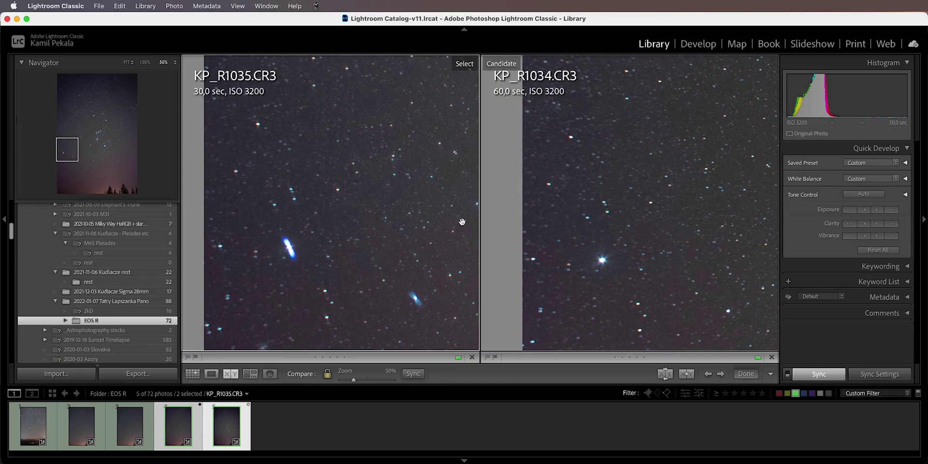
left_click_drag(633, 244, 628, 225)
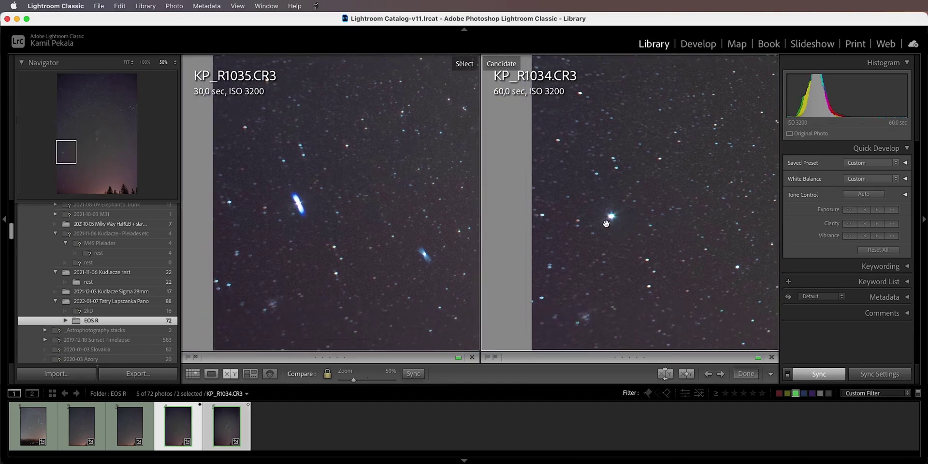
left_click_drag(650, 218, 608, 161)
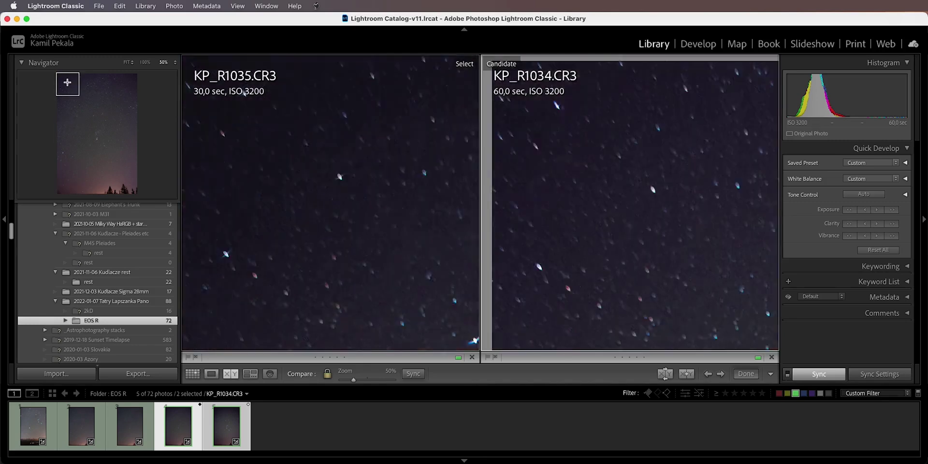
Examine the star shapes in both upper corners of the two photos, and close the comparison with no photo selected
left_click(68, 83)
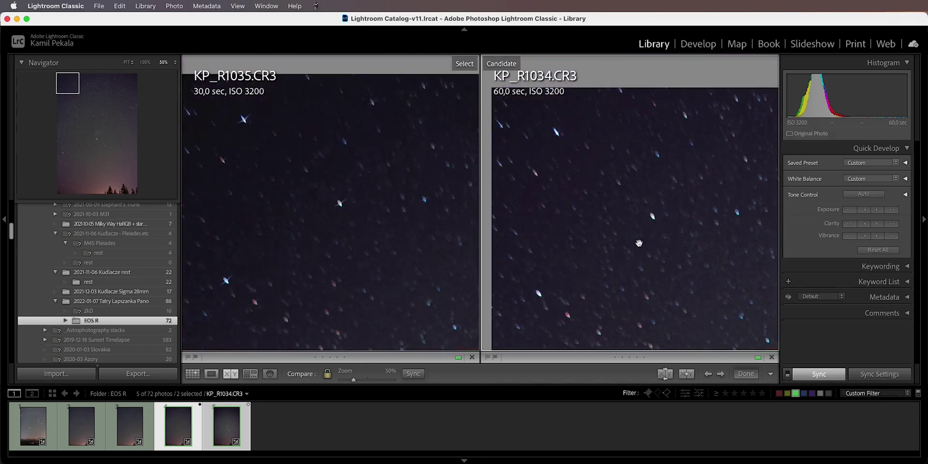
left_click(134, 79)
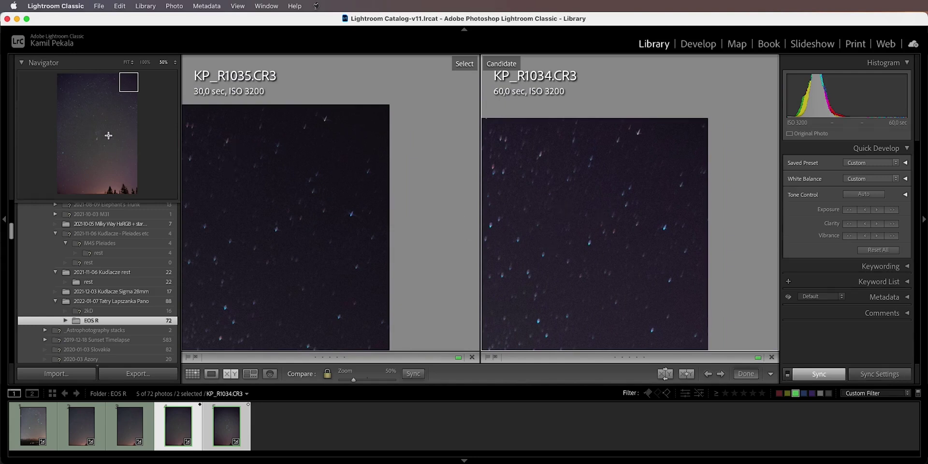
left_click(312, 249)
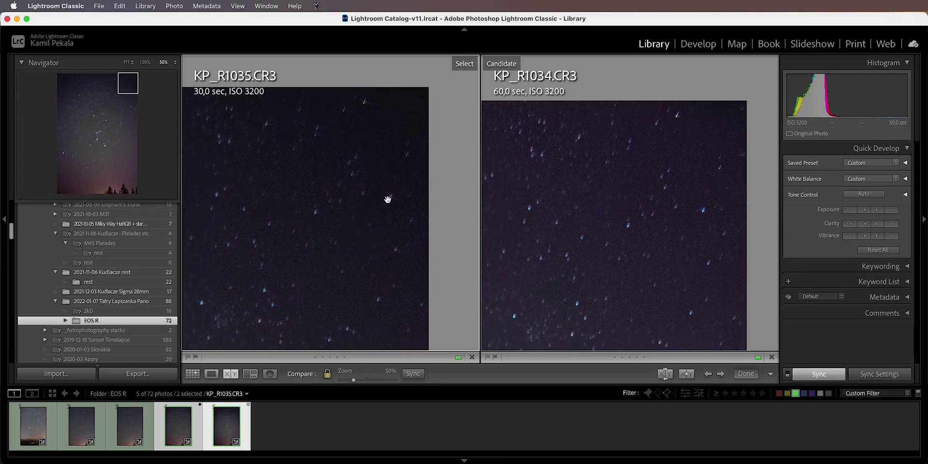
left_click(292, 276)
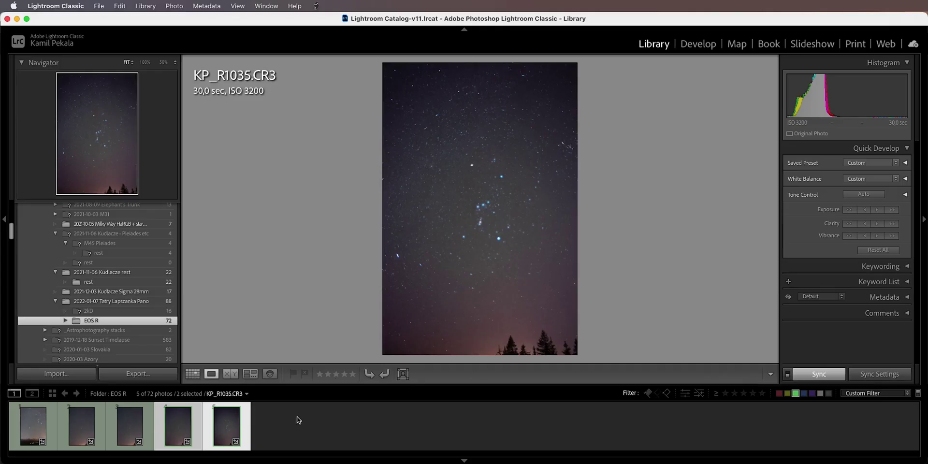
left_click(297, 416)
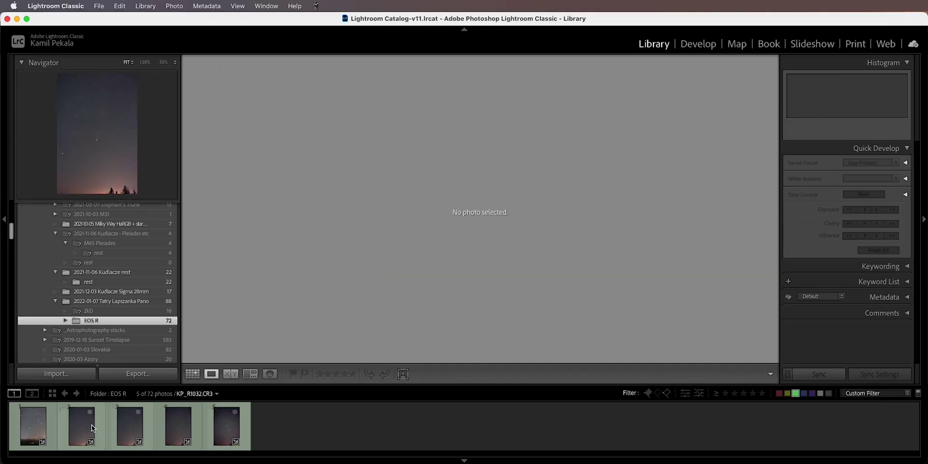
Compare KP_R0996.CR3 and KP_R1035.CR3 side by side, with each photo separately magnified to 50% on the nebula and three bright stars
left_click(32, 423)
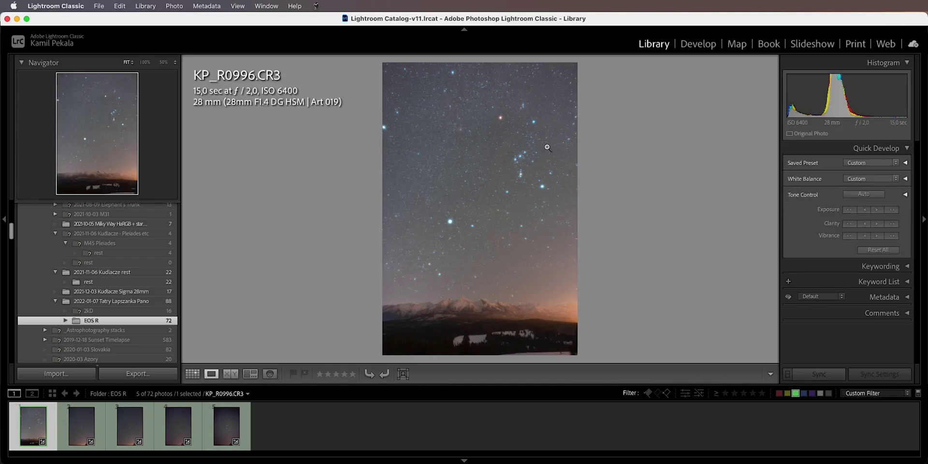
left_click(228, 428, "super")
key("c")
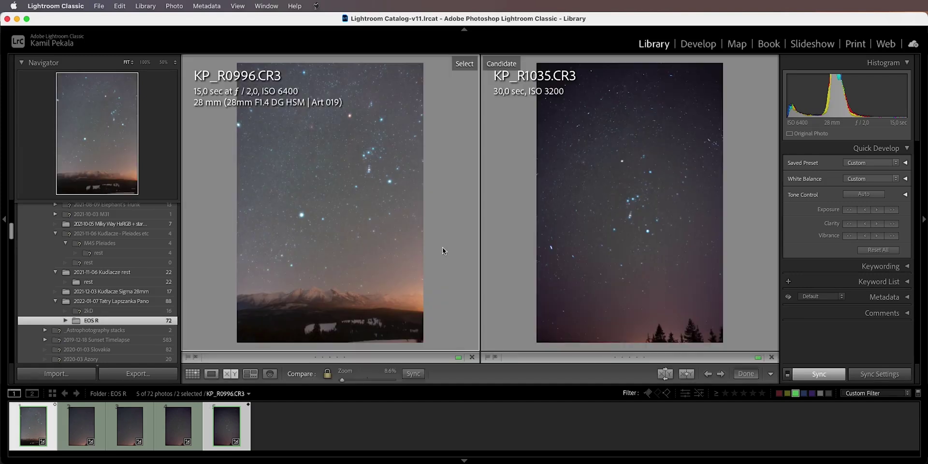
left_click(374, 152)
left_click_drag(355, 203, 340, 202)
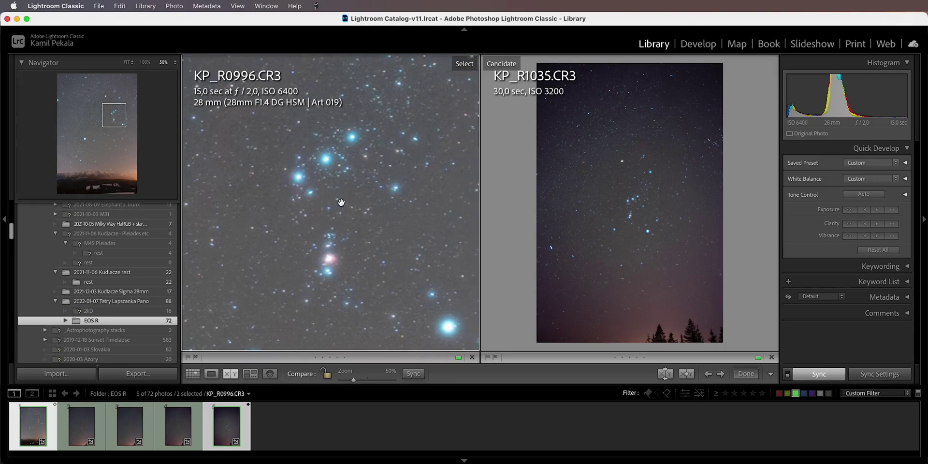
left_click(641, 196)
left_click(632, 203)
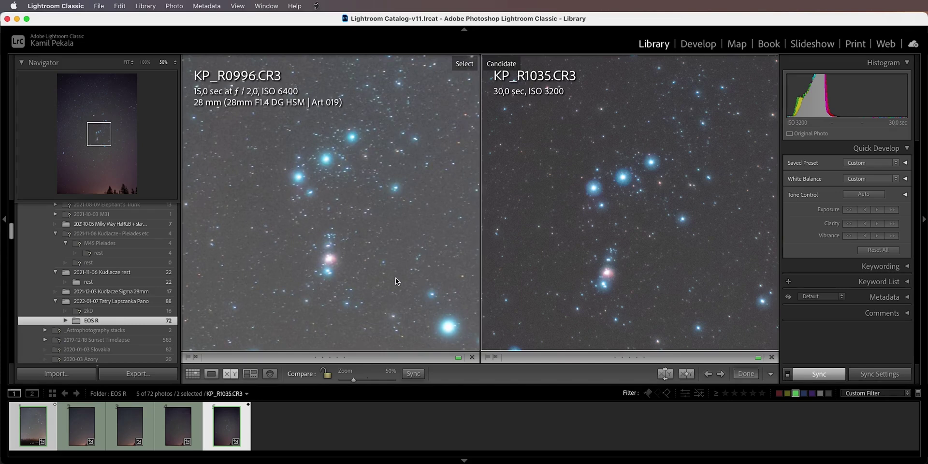
Examine the sky above the three bright stars in both KP_R0996.CR3 and KP_R1035.CR3
left_click(358, 208)
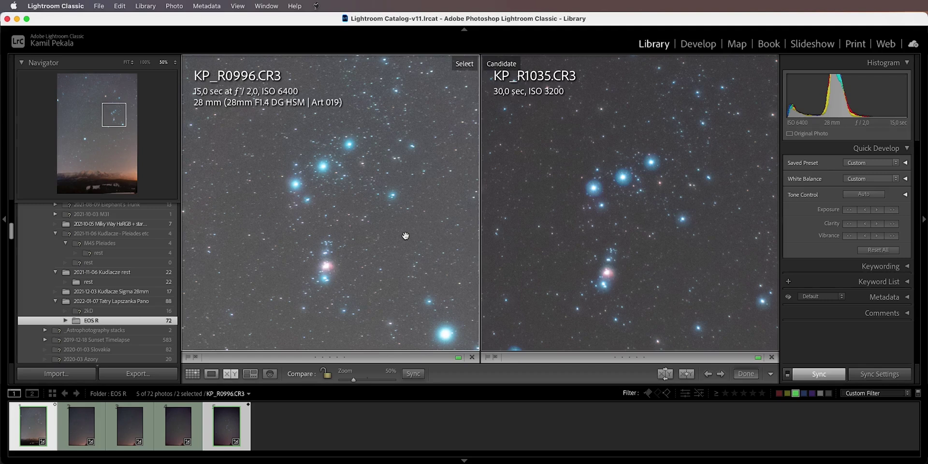
left_click_drag(286, 134, 335, 284)
left_click_drag(559, 174, 516, 292)
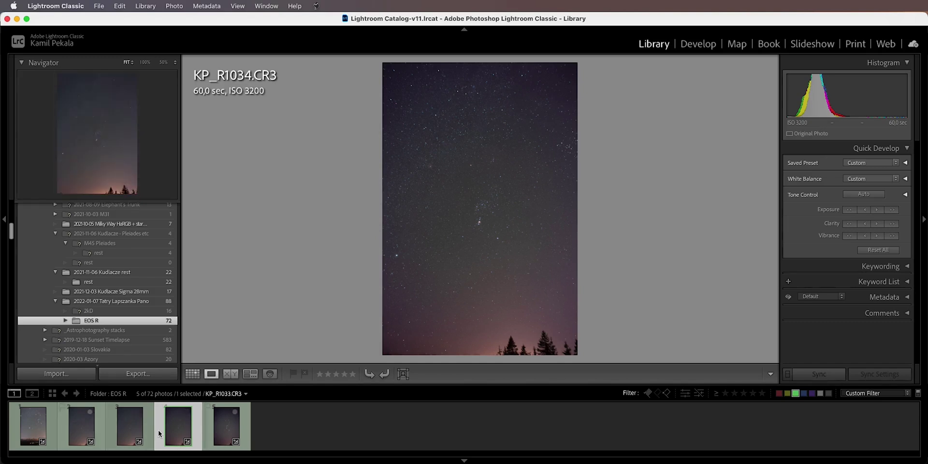
Compare KP_R1034.CR3 and KP_R1033.CR3 side by side at full frame with their zoom and position linked
left_click(131, 427, "super")
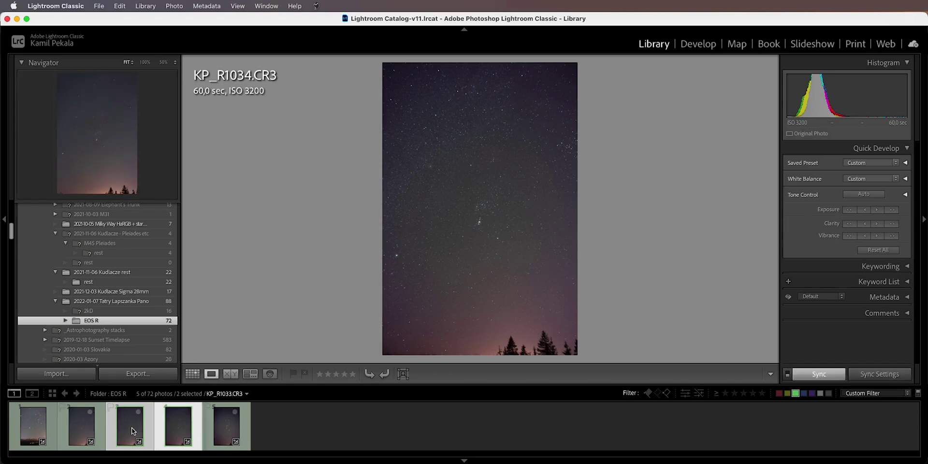
key("c")
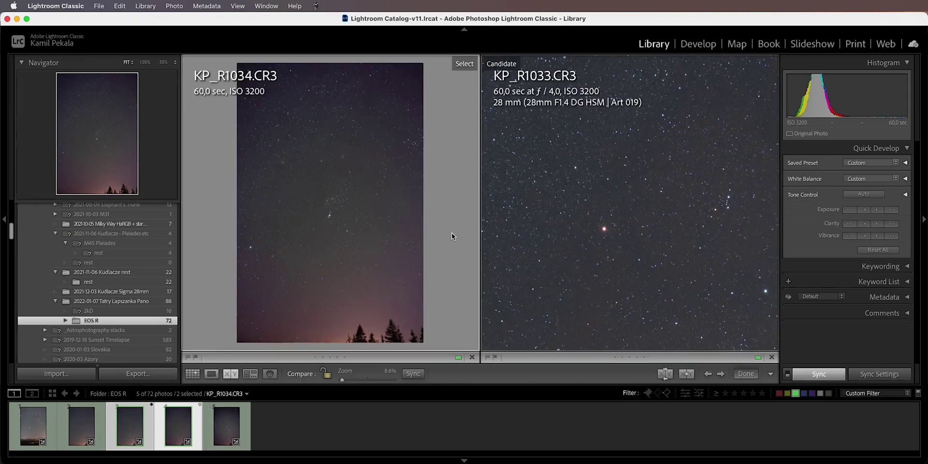
left_click(327, 374)
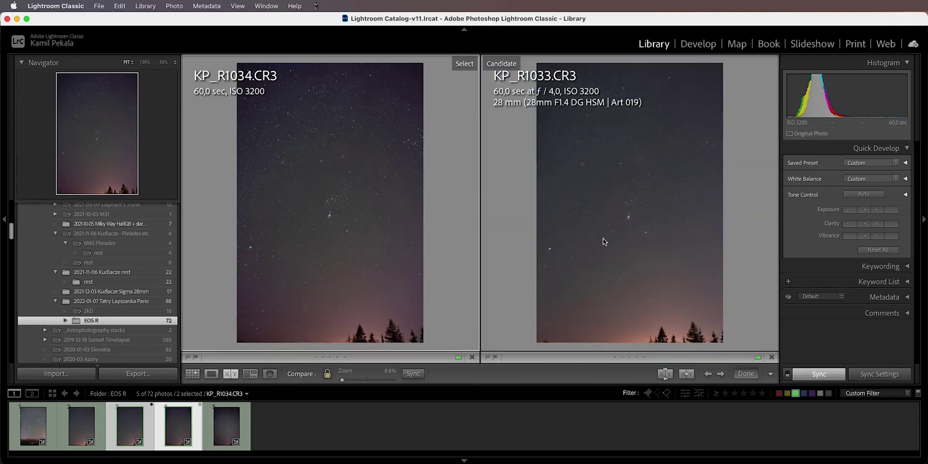